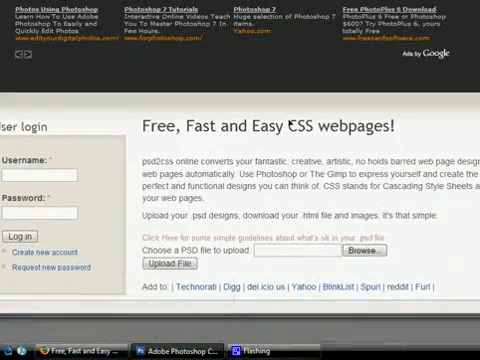
Bring the Demo.psd mockup window back up in Photoshop from the taskbar
click(177, 351)
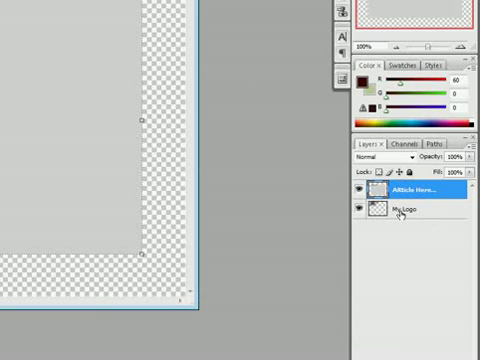
Select the My Logo layer in the Layers panel
click(398, 209)
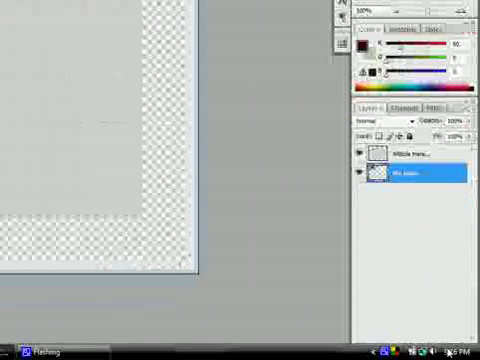
Add a new layer holding a red-filled rectangle over the article area, then save Demo.psd
click(445, 349)
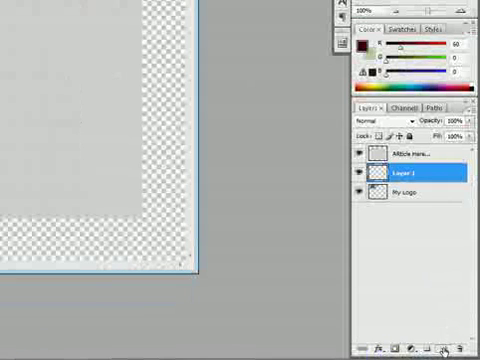
mouse_move(407, 172)
mouse_down()
mouse_move(407, 186)
mouse_move(405, 150)
mouse_up()
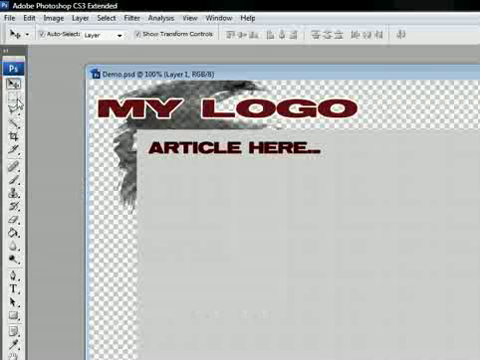
click(14, 97)
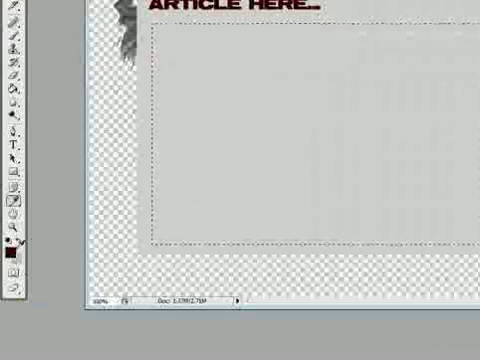
click(12, 252)
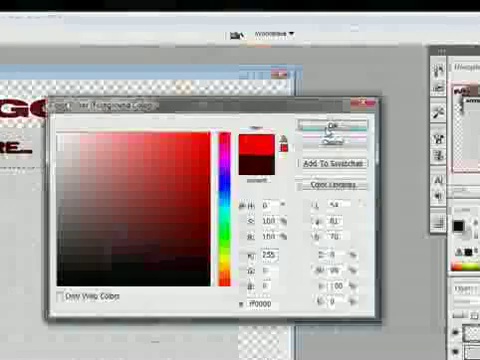
click(382, 128)
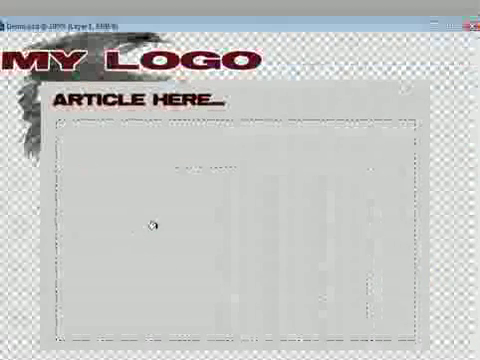
click(152, 225)
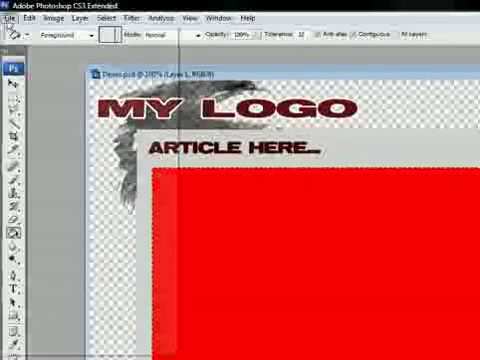
click(9, 17)
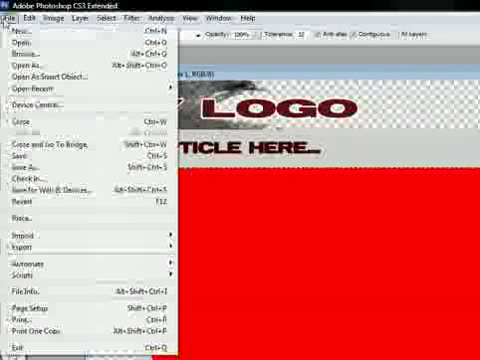
click(28, 157)
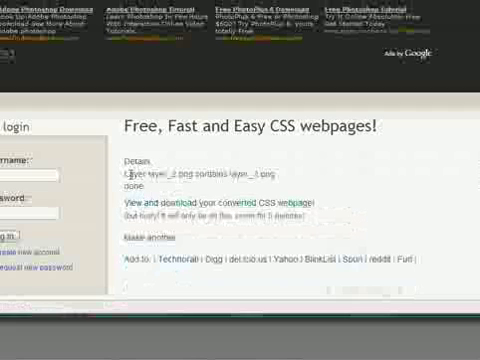
Open the converted CSS webpage and check its logo, heading and red block
click(228, 204)
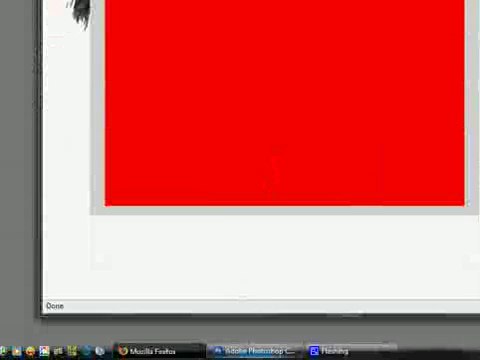
click(248, 352)
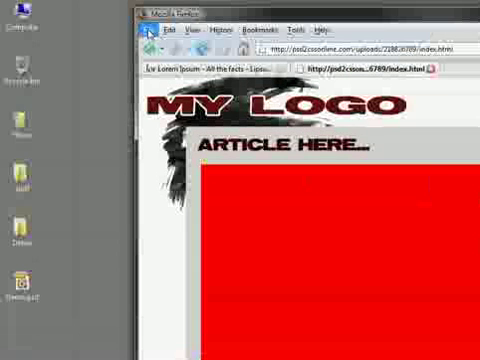
Save the converted page into the desktop Demo folder, then open that folder
click(150, 30)
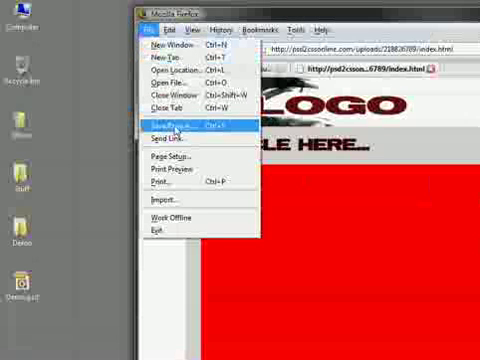
click(175, 126)
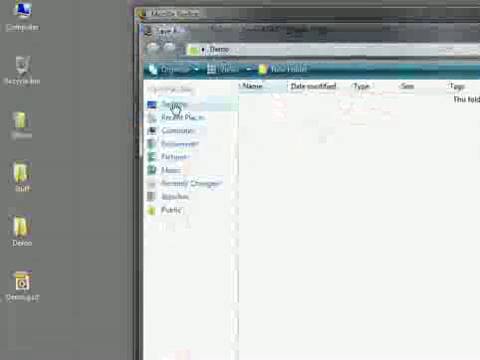
click(174, 104)
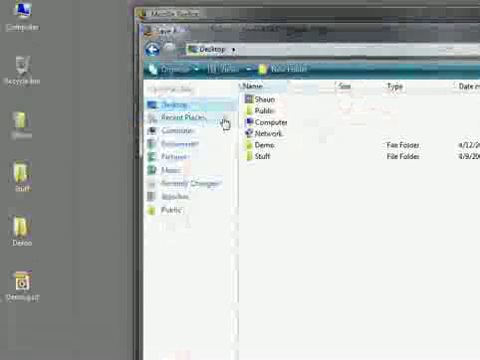
click(263, 144)
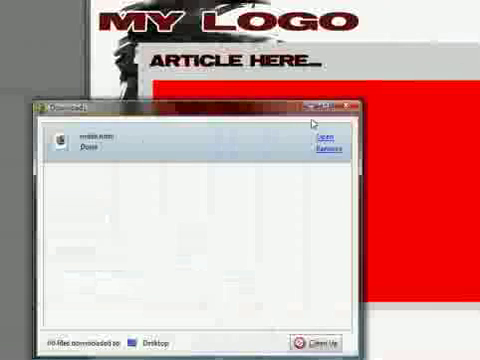
click(346, 108)
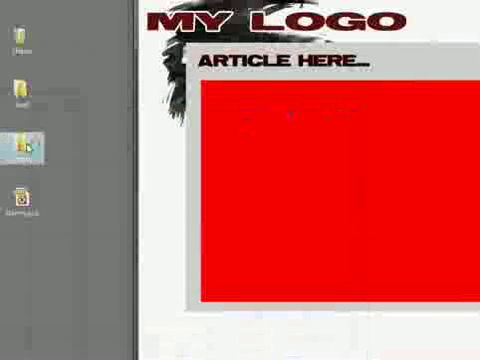
double_click(30, 145)
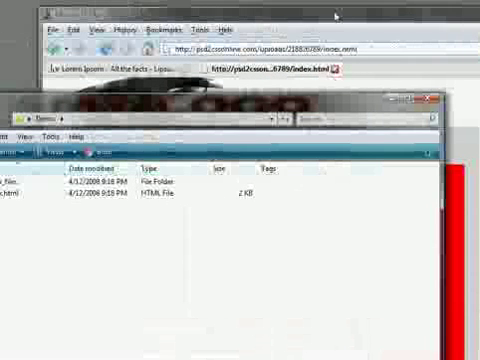
Open index.html from the Demo folder as a local page in Firefox
click(336, 16)
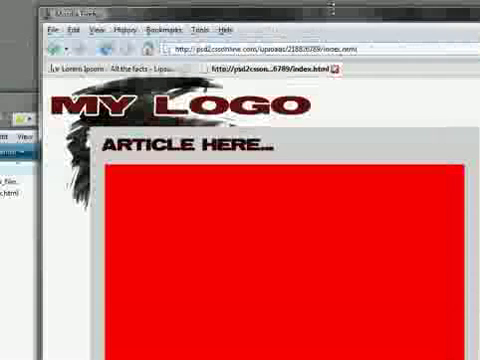
click(120, 68)
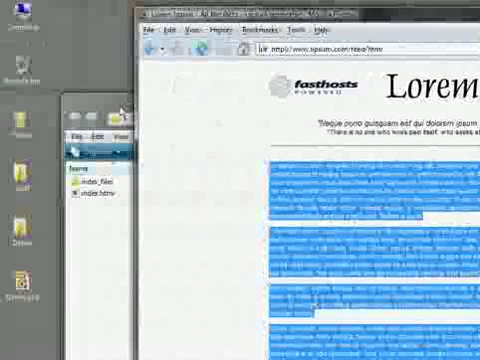
click(112, 152)
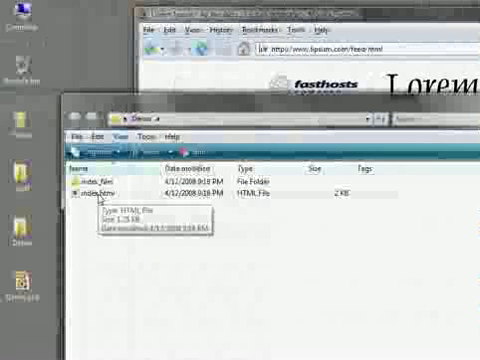
double_click(100, 193)
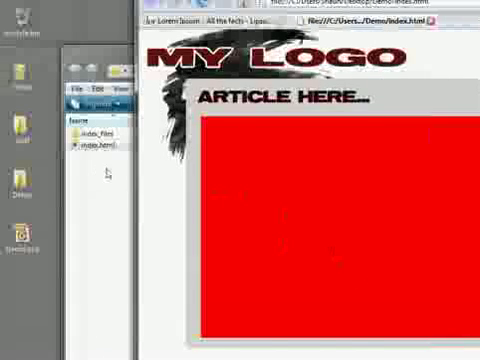
click(107, 171)
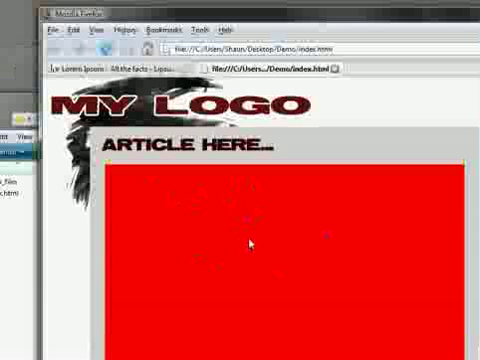
View the red block alone as layer_3.png, then go back to index.html
right_click(250, 245)
click(293, 258)
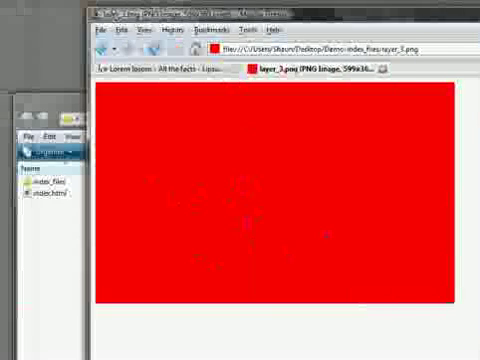
drag(105, 14, 190, 14)
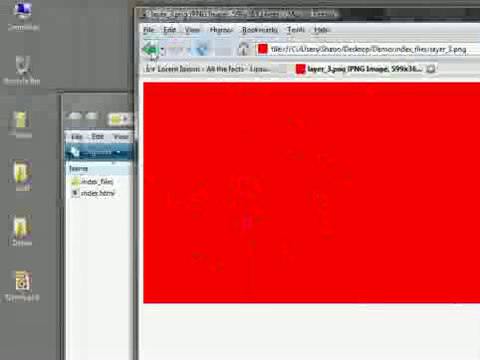
click(148, 49)
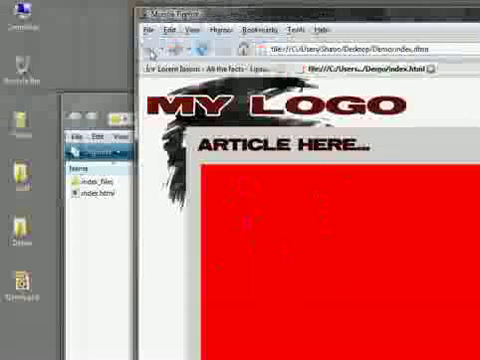
click(115, 100)
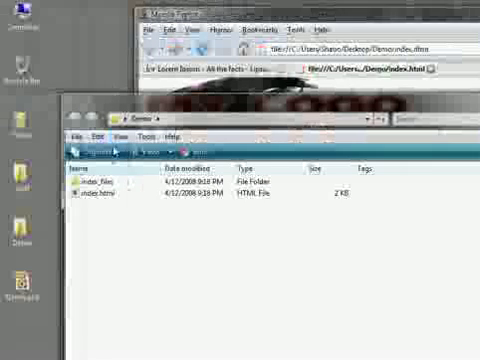
Open index.html in gVim and paste the Layer_3 div block near the file's end
right_click(98, 193)
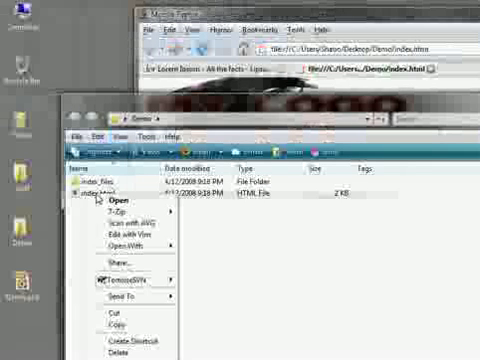
click(124, 234)
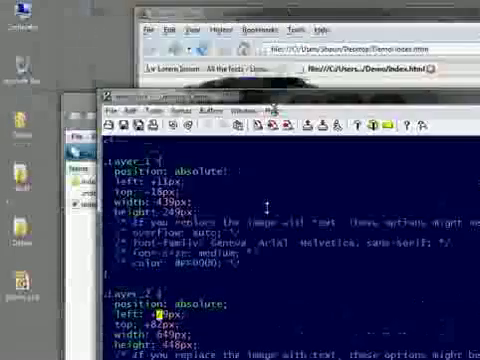
mouse_move(272, 108)
mouse_down()
mouse_move(268, 232)
mouse_move(268, 100)
mouse_up()
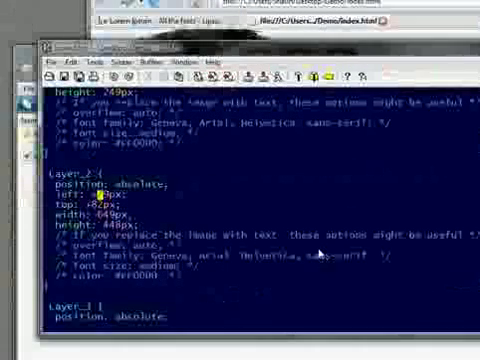
key(shift+g)
key(k)
key(k)
key(k)
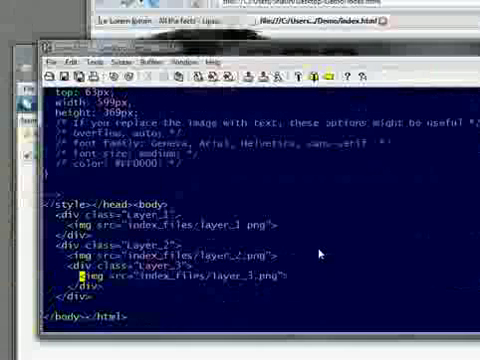
key(shift+v)
key(j)
key(j)
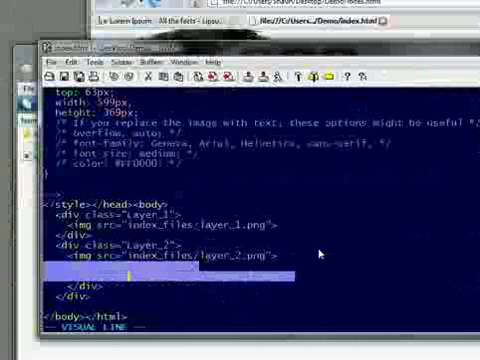
key(p)
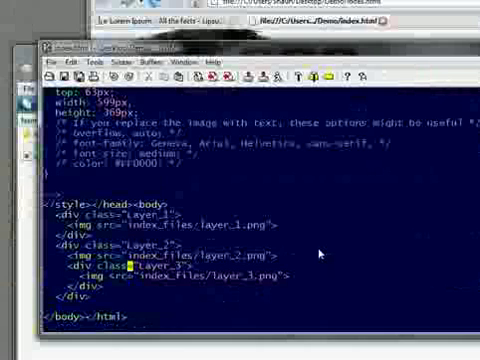
Replace the layer_3 image line with 'putting the text here.', then save and quit
key(k)
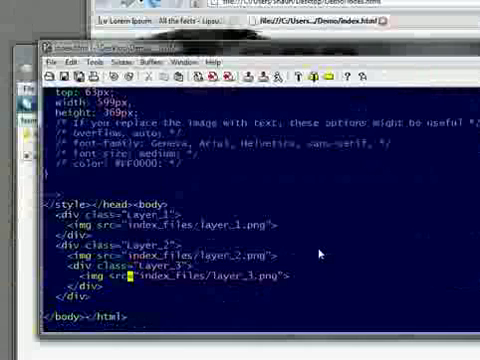
key(d)
key(d)
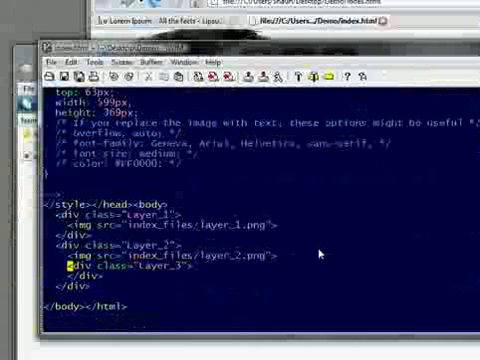
key(shift+o)
key(Return)
text(pu)
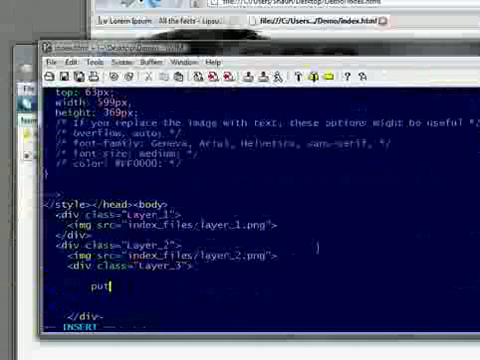
text(ting the text here)
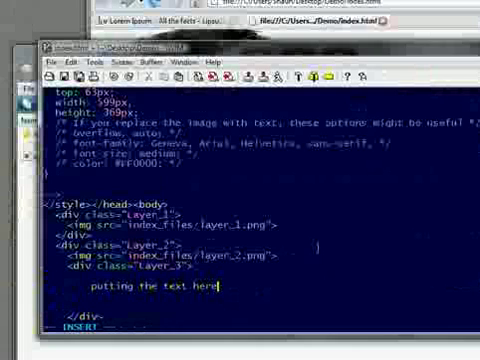
text(.)
key(Escape)
text(:w)
key(Return)
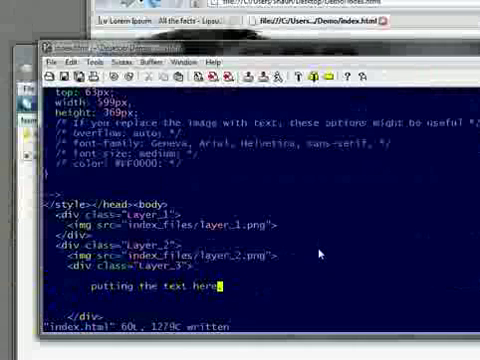
text(:q)
key(Return)
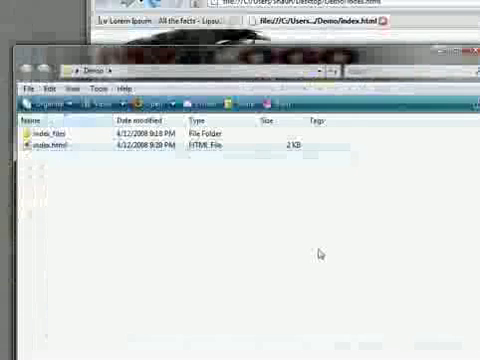
Reload index.html to show the placeholder text, then return to the Lorem Ipsum tab
click(441, 180)
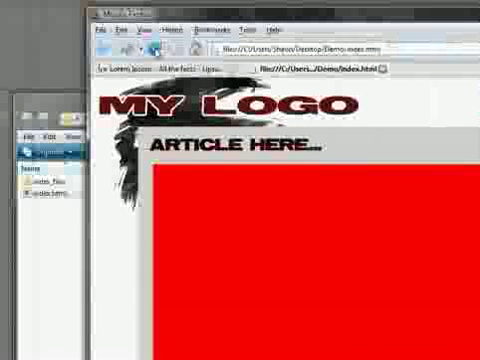
click(152, 48)
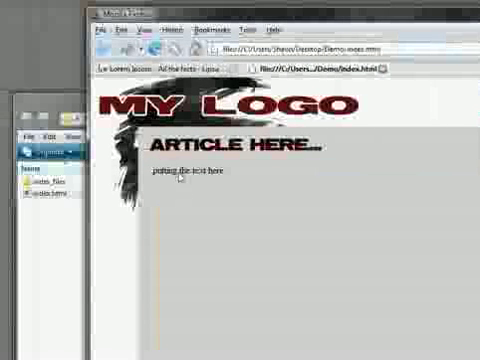
drag(168, 171, 205, 172)
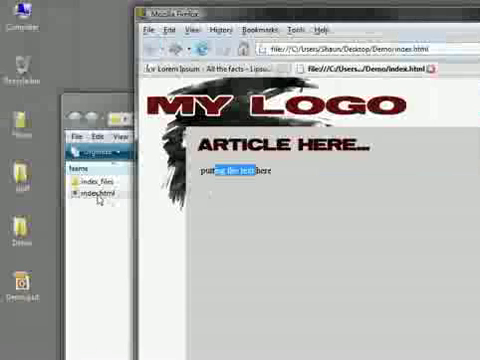
click(232, 69)
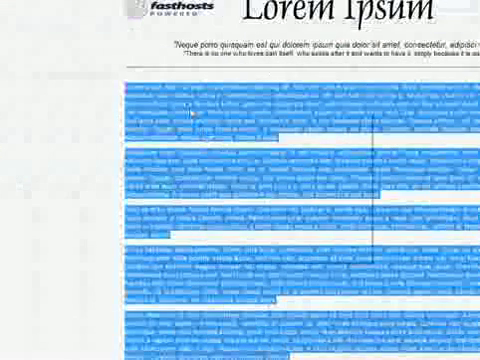
Copy the selected Lorem Ipsum paragraphs and go back to the index.html tab
right_click(192, 112)
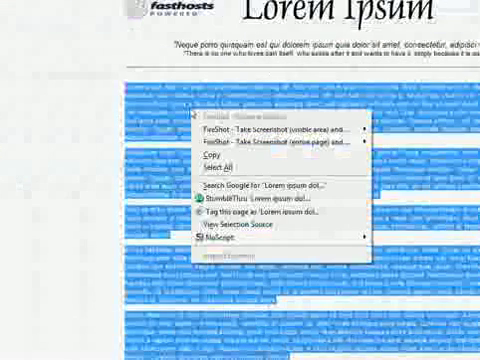
click(219, 158)
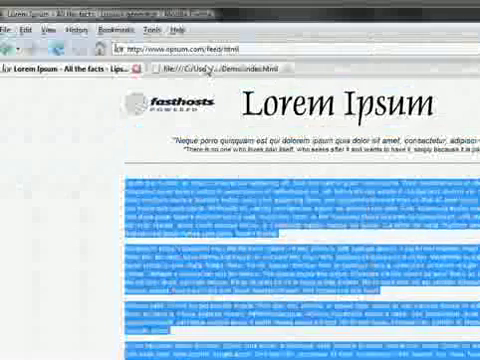
click(210, 68)
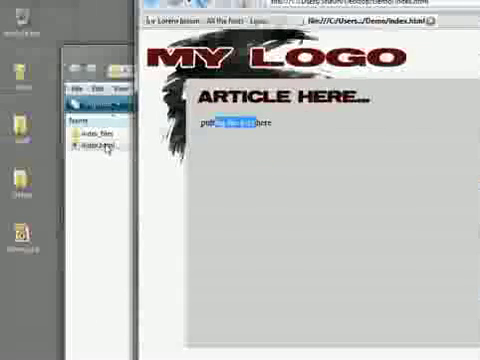
Open index.html from the Demo folder in gVim
click(107, 146)
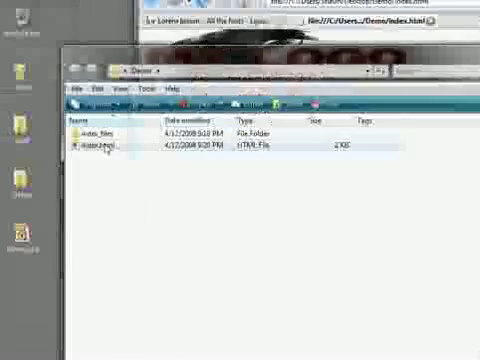
right_click(107, 148)
click(140, 184)
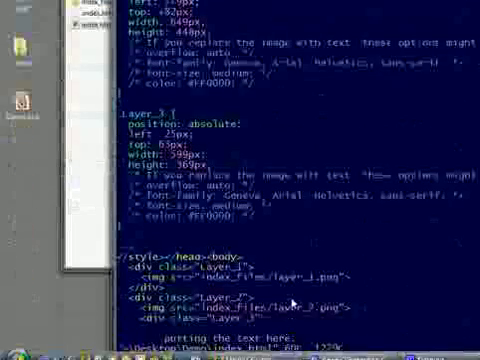
Replace the Layer_3 placeholder line with the pasted Lorem Ipsum paragraphs and return to the top
key(Return)
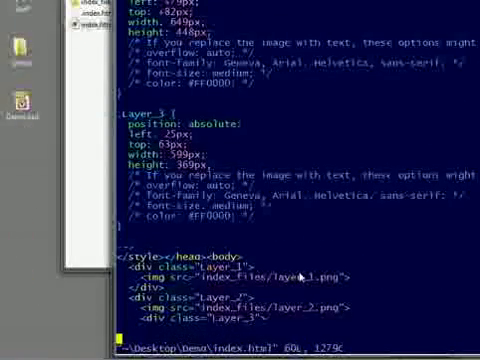
scroll(300, 277, down, 5)
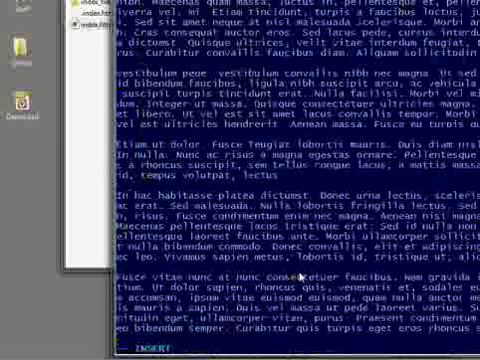
text(kkkk)
key(Escape)
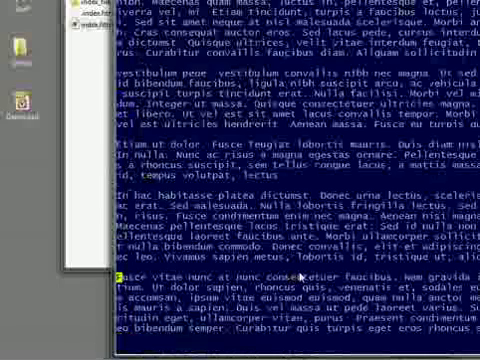
key(k)
key(k)
key(k)
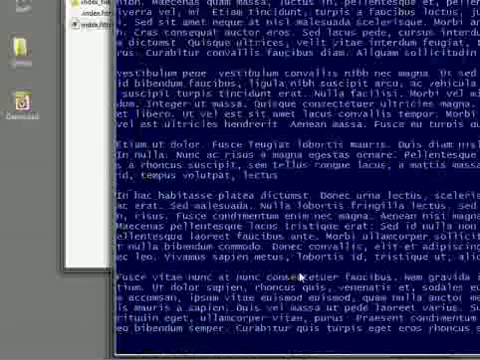
key(g)
key(g)
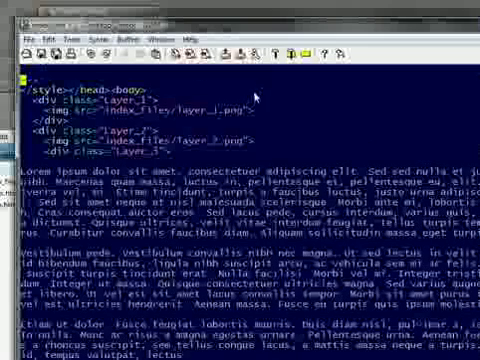
Uncomment overflow: auto in the .layer_3 rule, then save and close the file with ZZ
key(k)
key(k)
key(k)
key(k)
key(k)
key(k)
key(k)
key(k)
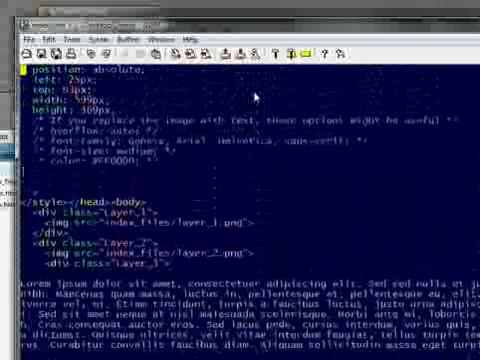
key(k)
key(k)
key(k)
key(k)
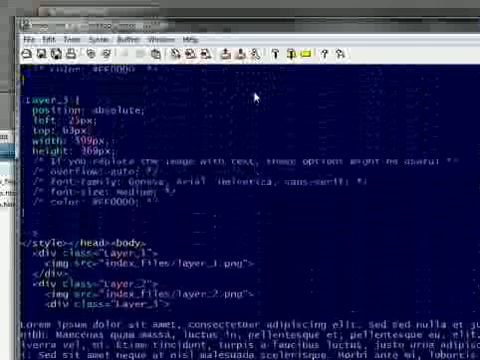
key(j)
key(j)
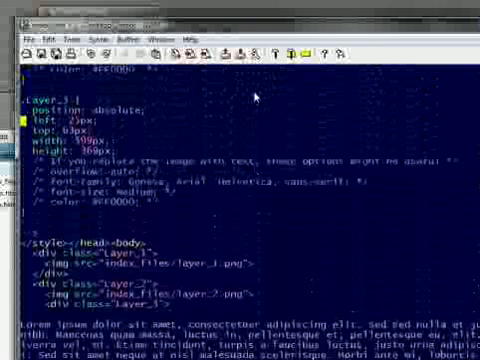
key(j)
key(j)
key(j)
key(j)
key(j)
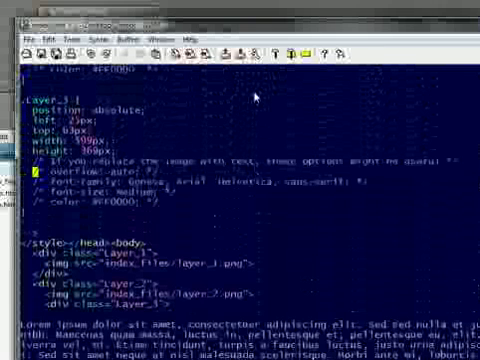
key(d)
key(w)
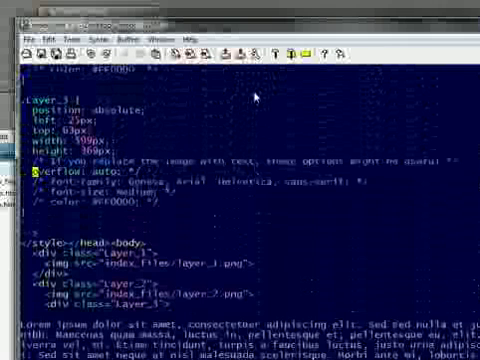
key(dollar)
key(x)
key(k)
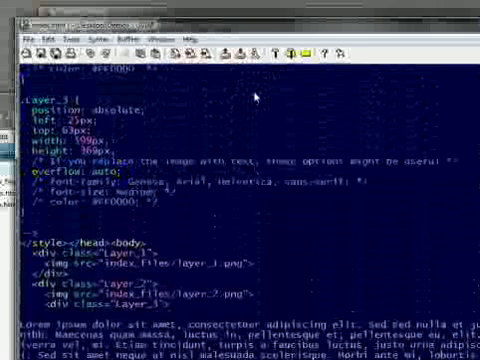
key(shift+z)
key(shift+z)
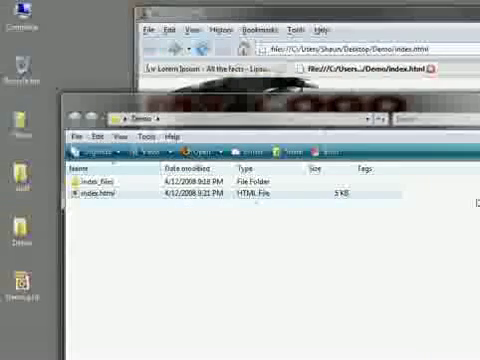
Switch to Firefox and reload the demo page to show the scrolling Lorem Ipsum box
key(alt+Tab)
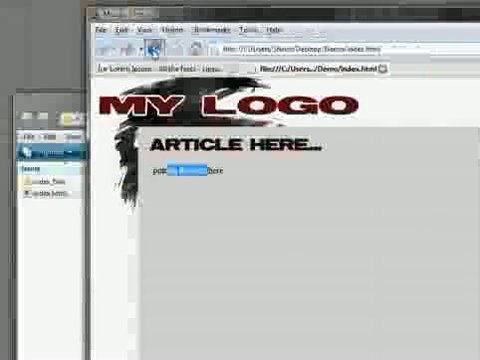
click(145, 45)
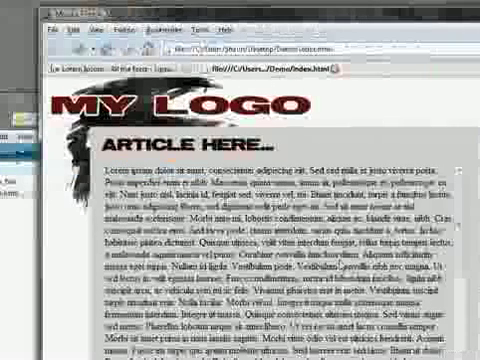